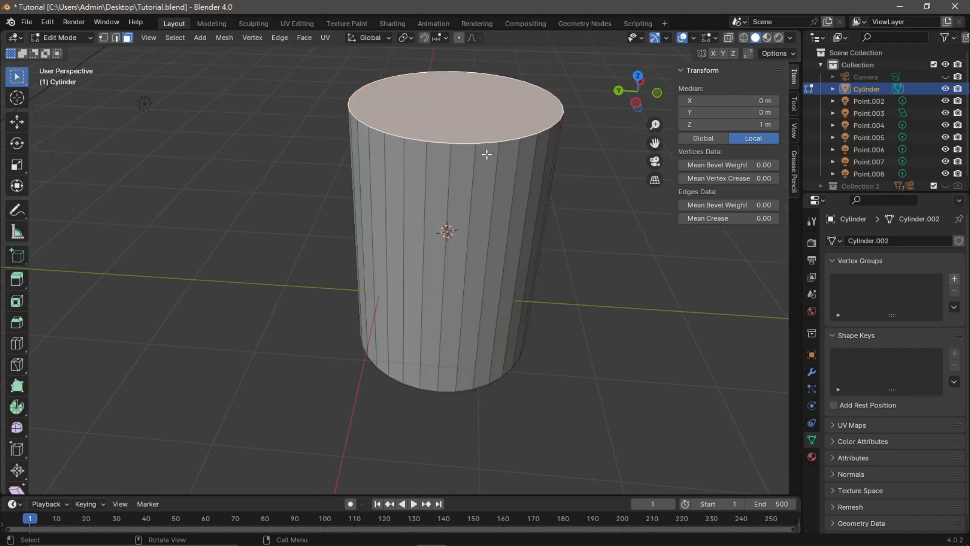
# - Delete the cylinder's top face and add a single horizontal loop cut around its upper part
pyautogui.press('x')
pyautogui.click(498, 168)
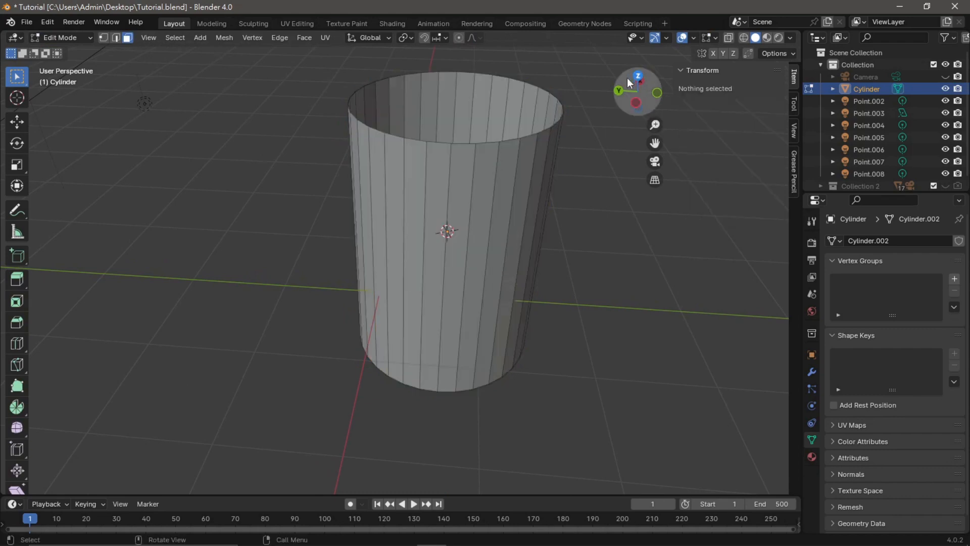
pyautogui.moveTo(638, 92); pyautogui.dragTo(613, 80)
pyautogui.click(17, 343)
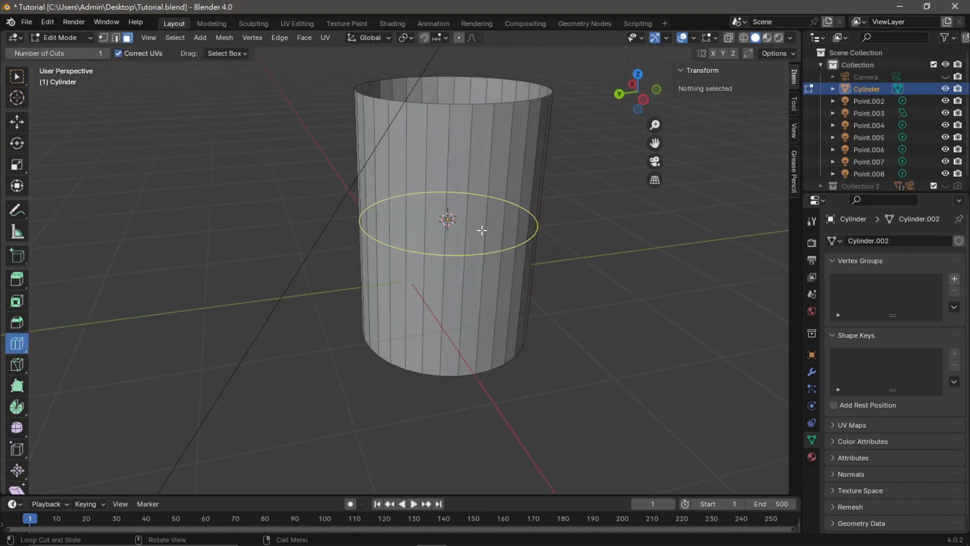
pyautogui.moveTo(488, 225); pyautogui.dragTo(488, 218)
pyautogui.moveTo(493, 172); pyautogui.dragTo(493, 165)
# - Scale the new edge loop down to about 0.593 to form the vase's neck, and return to Object Mode
pyautogui.moveTo(637, 93); pyautogui.dragTo(631, 131)
pyautogui.press('s')
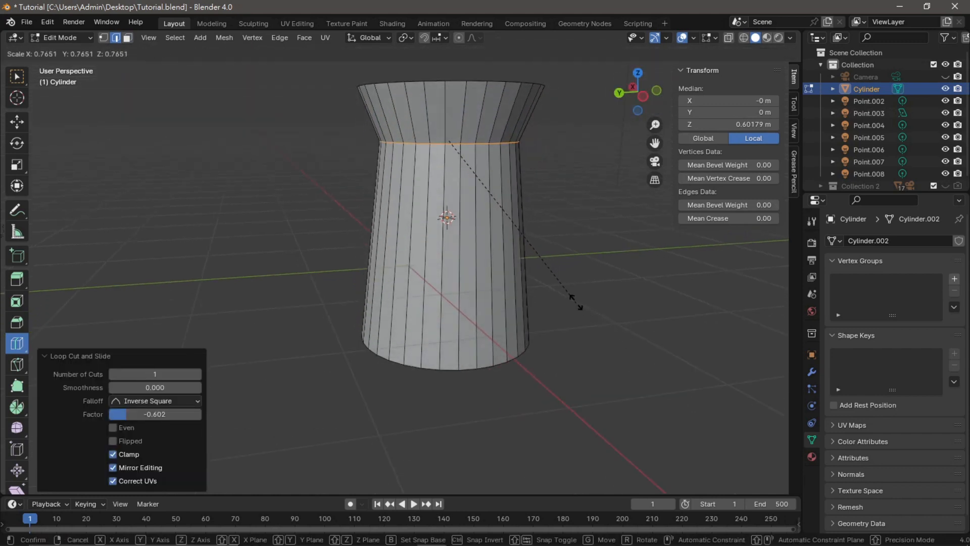
pyautogui.click(557, 263)
pyautogui.moveTo(657, 105)
pyautogui.mouseDown()
pyautogui.moveTo(657, 124)
pyautogui.moveTo(661, 108)
pyautogui.moveTo(668, 114)
pyautogui.moveTo(650, 104)
pyautogui.mouseUp()
pyautogui.click(72, 37)
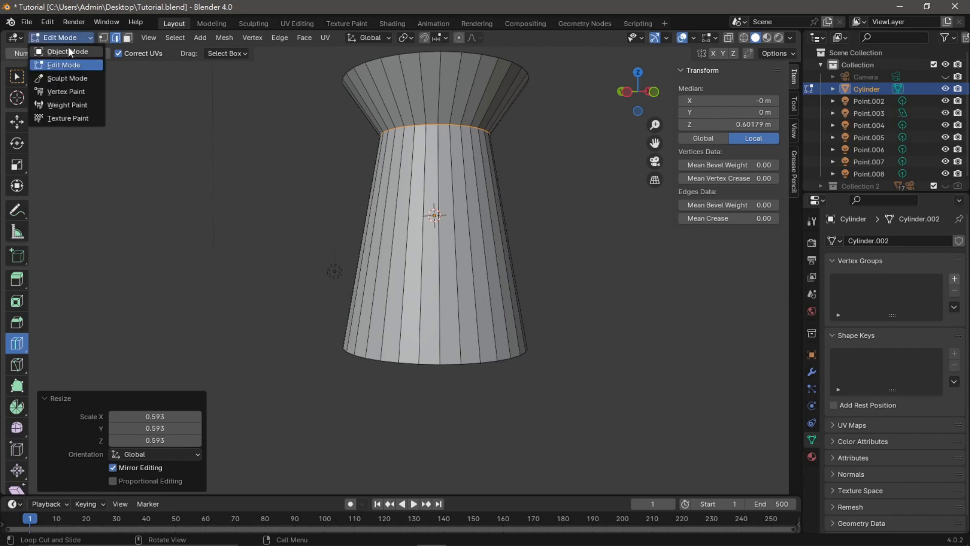
pyautogui.click(68, 47)
# - Add a Subdivision Surface modifier to the cylinder and set its viewport level to 2
pyautogui.moveTo(631, 106)
pyautogui.mouseDown()
pyautogui.moveTo(625, 114)
pyautogui.moveTo(622, 103)
pyautogui.mouseUp()
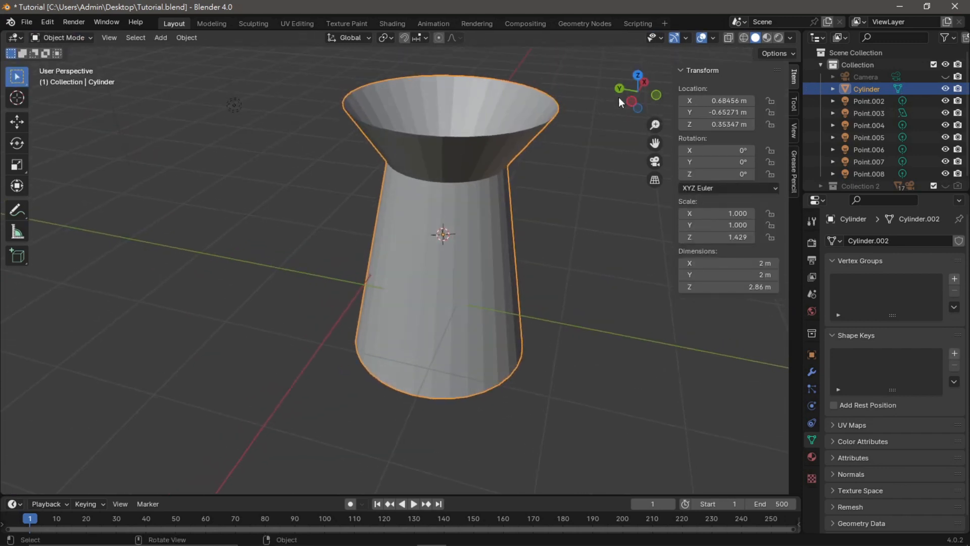
pyautogui.click(811, 371)
pyautogui.click(890, 243)
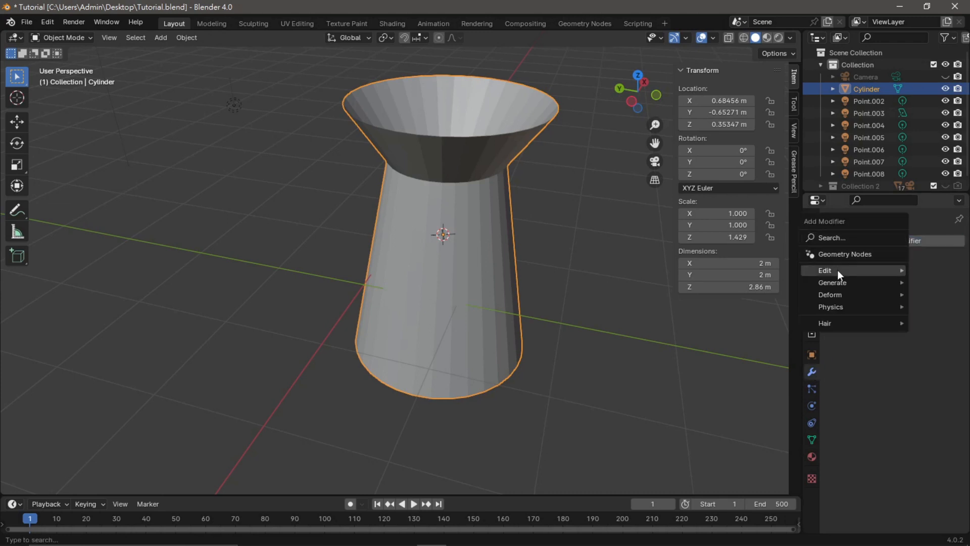
pyautogui.moveTo(838, 270)
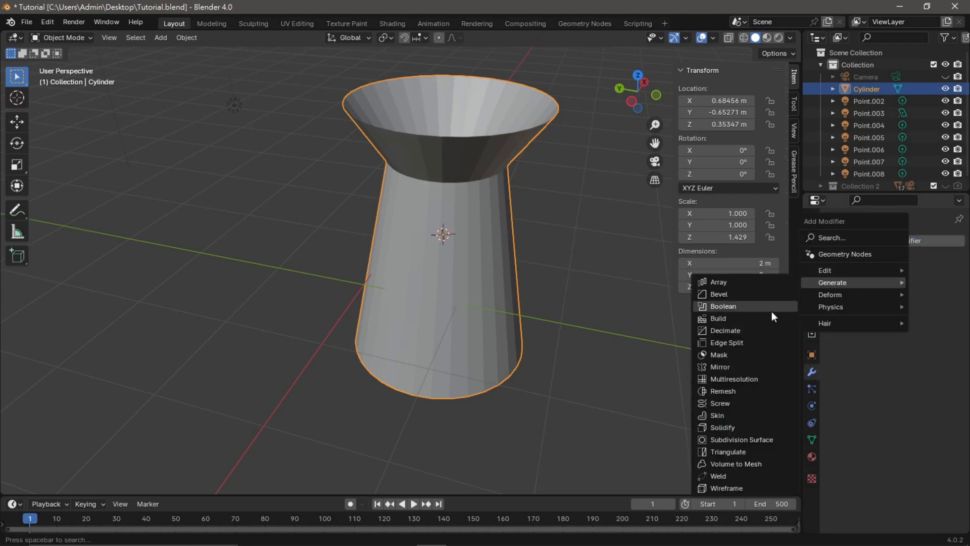
pyautogui.click(750, 438)
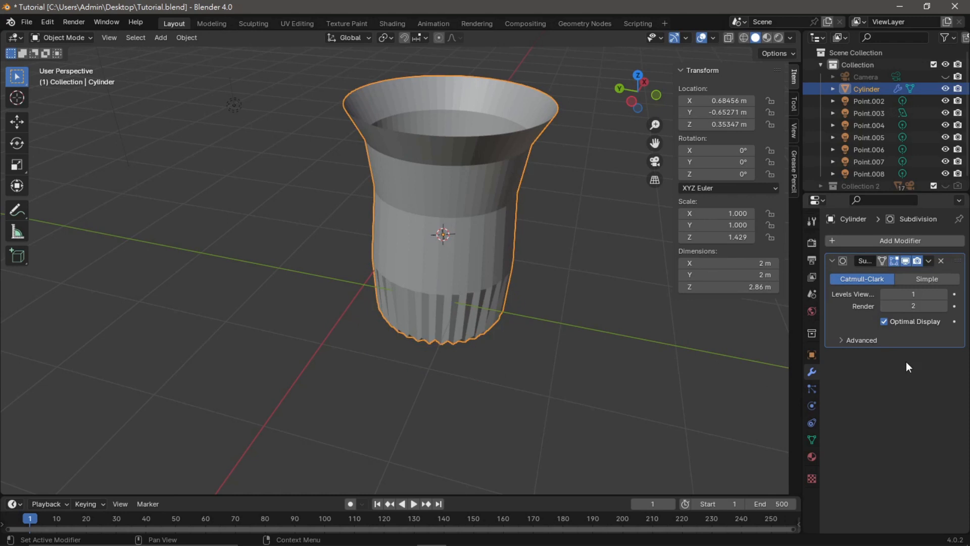
pyautogui.click(942, 293)
# - Add a Bevel modifier, place it above the Subdivision Surface modifier and set its segments to 3
pyautogui.moveTo(638, 100); pyautogui.dragTo(638, 85)
pyautogui.click(921, 240)
pyautogui.moveTo(884, 243)
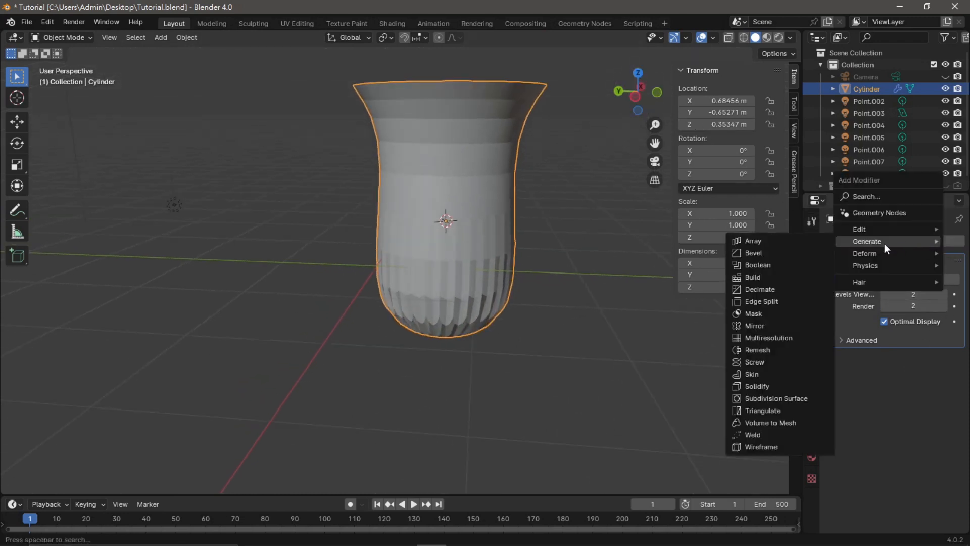
pyautogui.click(802, 256)
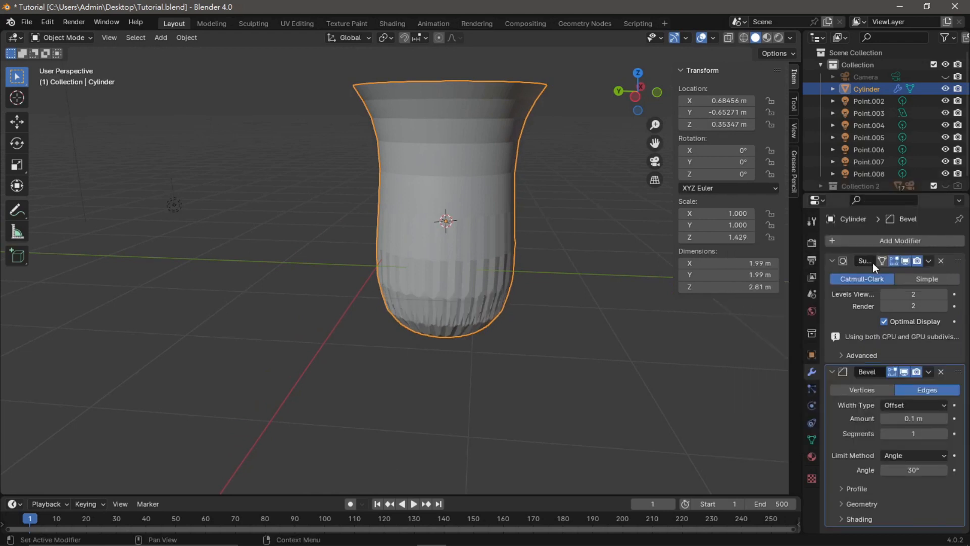
pyautogui.moveTo(957, 372); pyautogui.dragTo(949, 267)
pyautogui.click(943, 320)
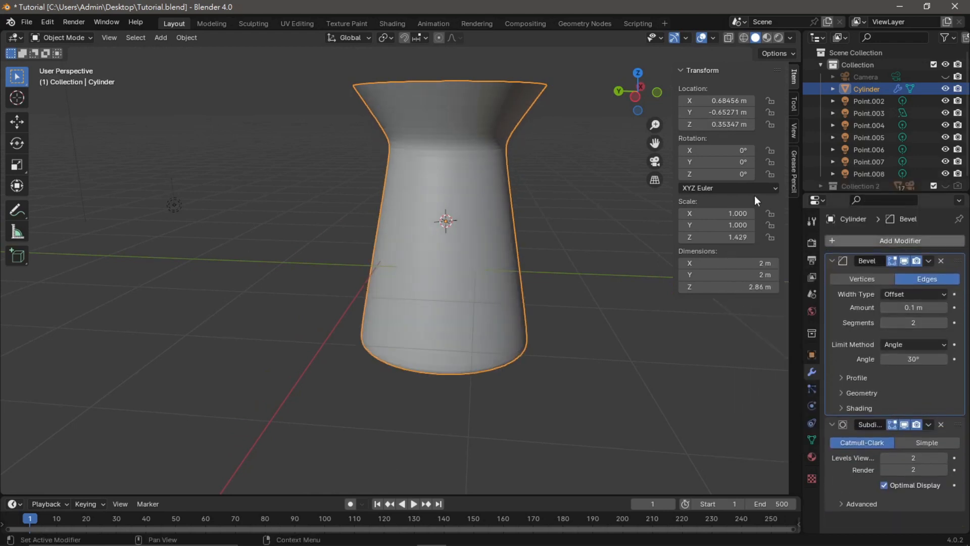
pyautogui.moveTo(635, 102)
pyautogui.mouseDown()
pyautogui.moveTo(636, 154)
pyautogui.moveTo(636, 106)
pyautogui.mouseUp()
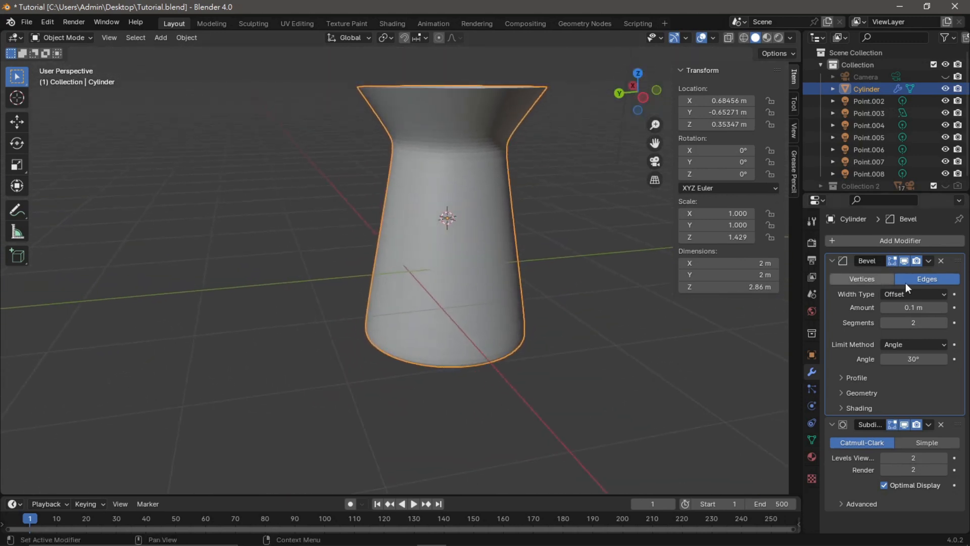
pyautogui.click(944, 323)
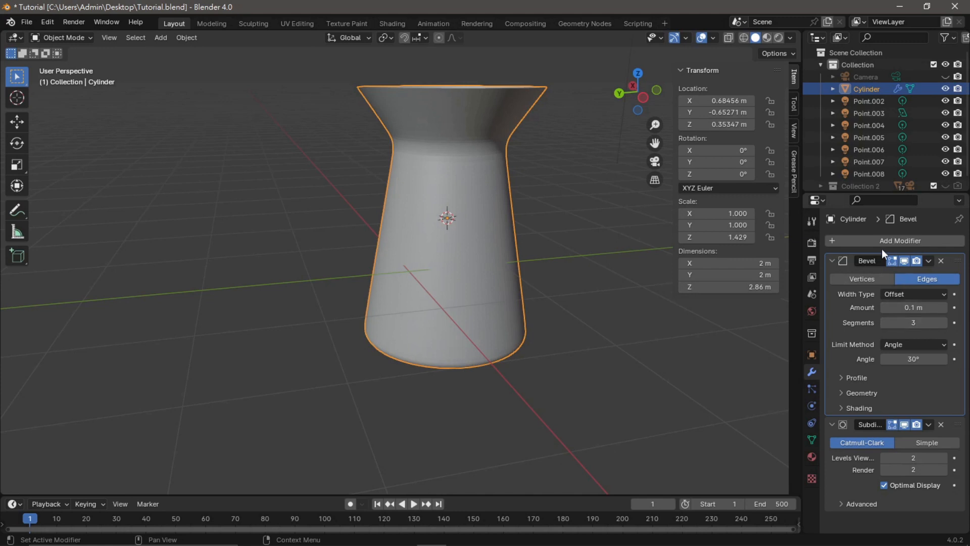
# - Add a Solidify modifier and place it between the Bevel and Subdivision Surface modifiers
pyautogui.click(837, 240)
pyautogui.moveTo(836, 242)
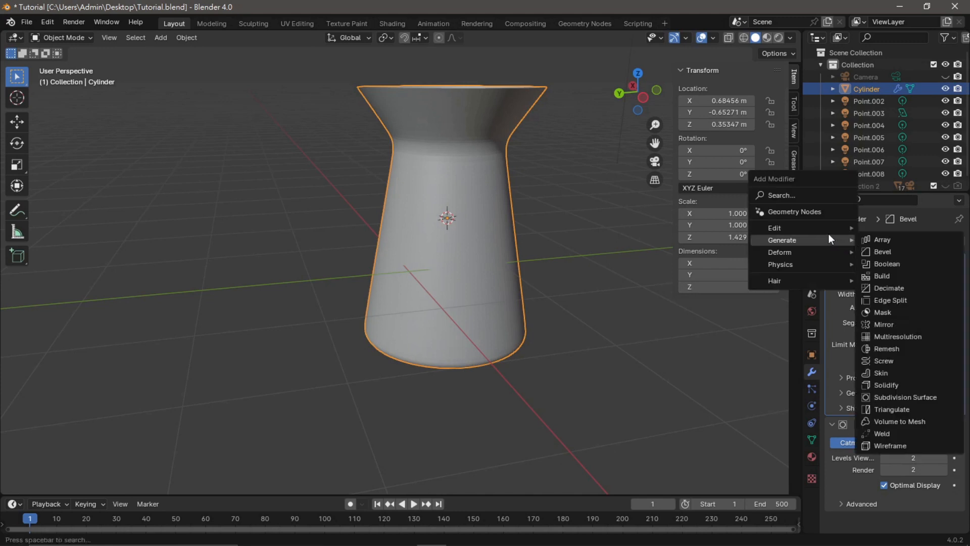
pyautogui.click(894, 384)
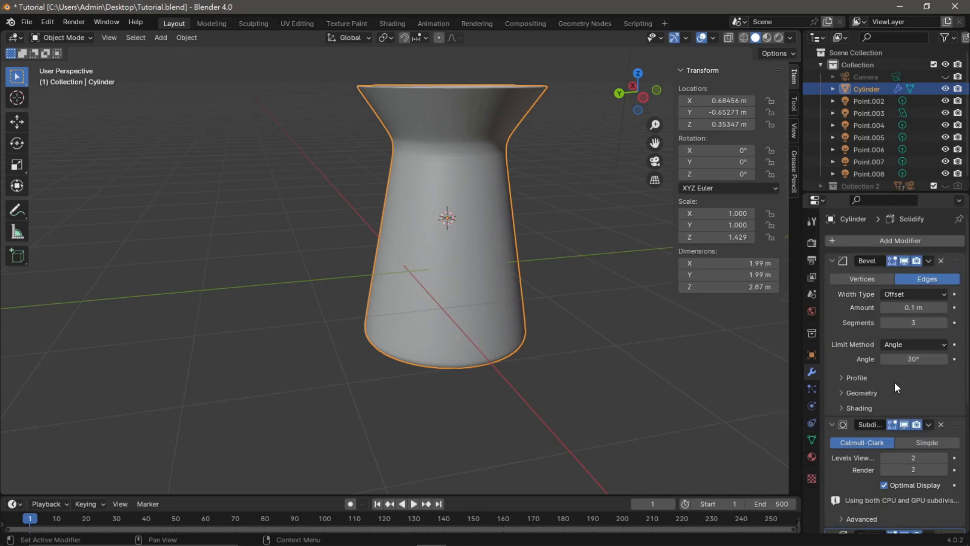
pyautogui.scroll(-3, 935, 419)
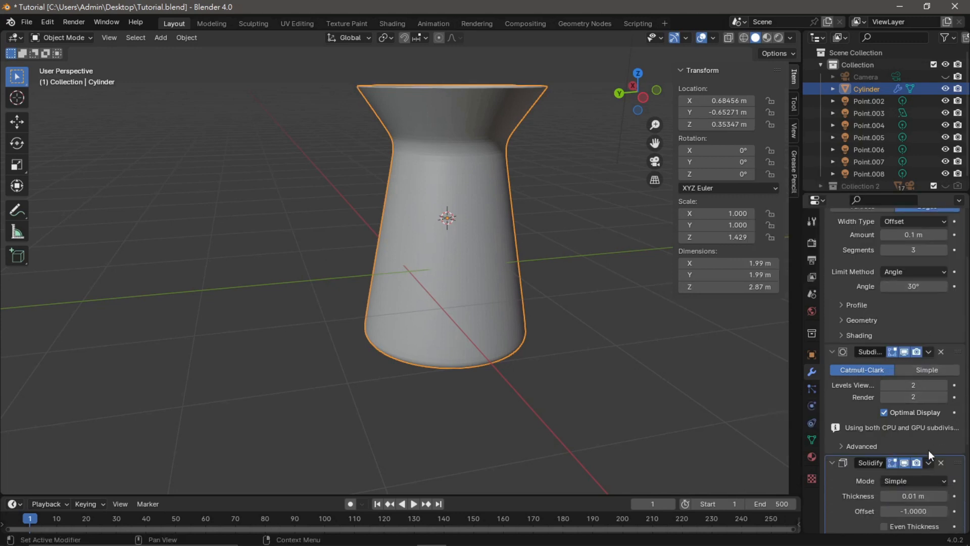
pyautogui.moveTo(944, 459); pyautogui.dragTo(940, 322)
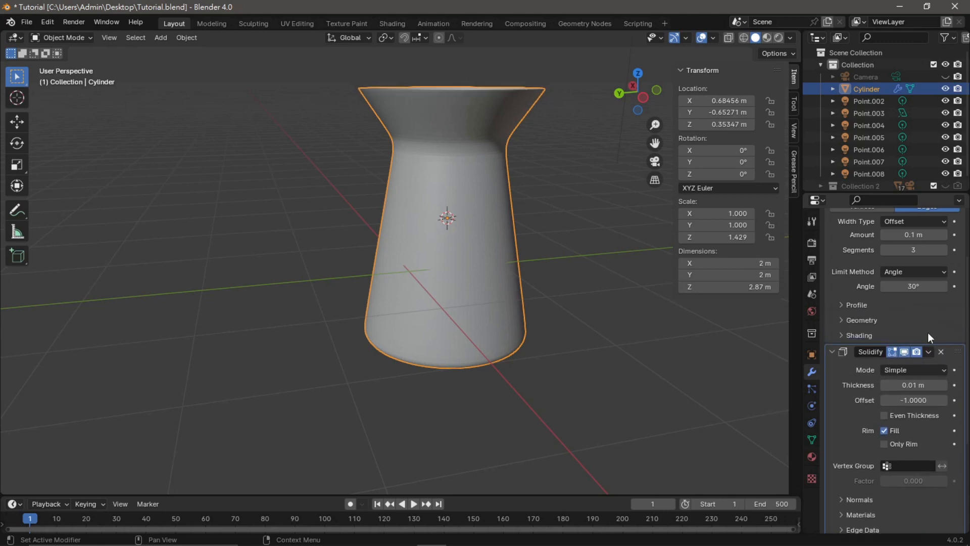
# - Set the Solidify modifier's thickness to 0.07 m
pyautogui.moveTo(637, 91); pyautogui.dragTo(639, 138)
pyautogui.click(941, 386)
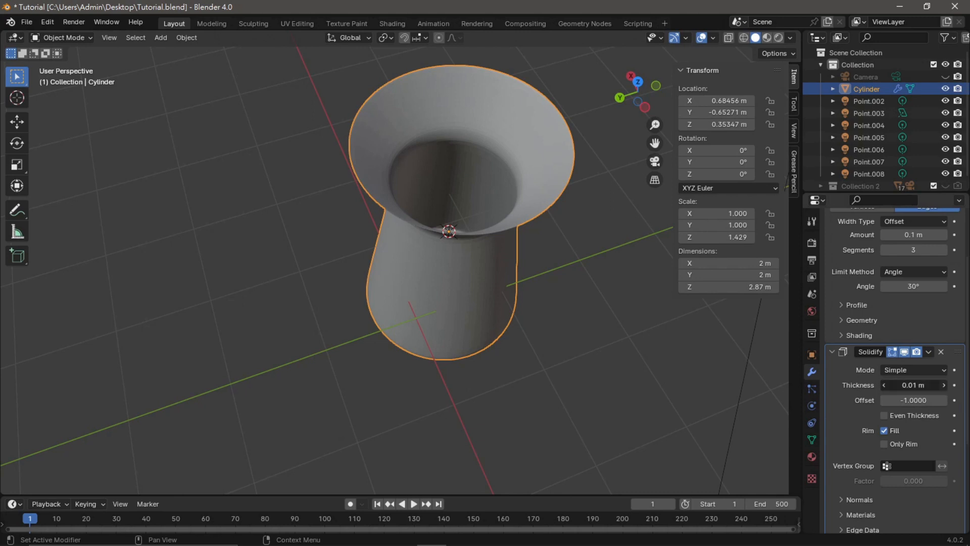
pyautogui.moveTo(647, 89); pyautogui.dragTo(619, 90)
pyautogui.scroll(1, 619, 92)
pyautogui.moveTo(656, 142); pyautogui.dragTo(651, 237)
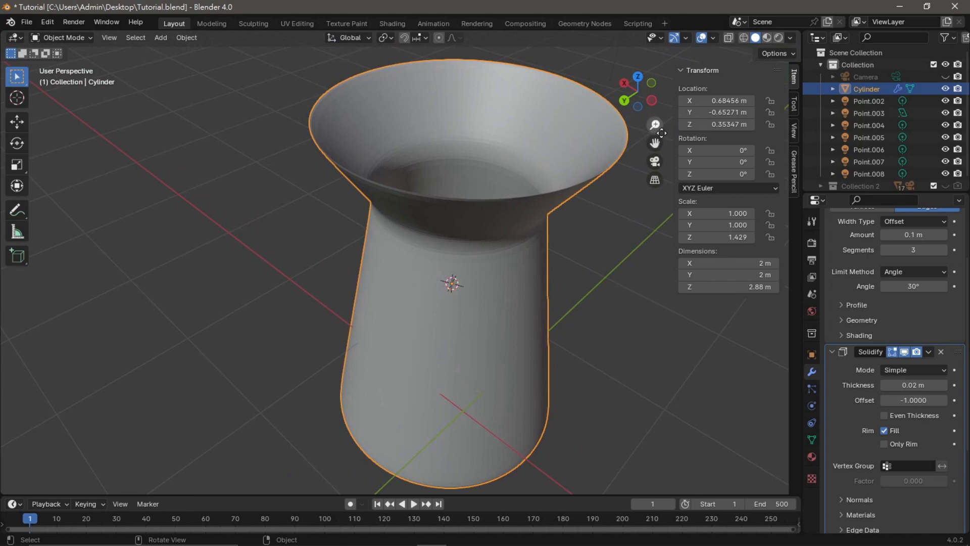
pyautogui.click(944, 385)
pyautogui.click(944, 386)
pyautogui.click(943, 385)
pyautogui.click(942, 385)
pyautogui.click(943, 385)
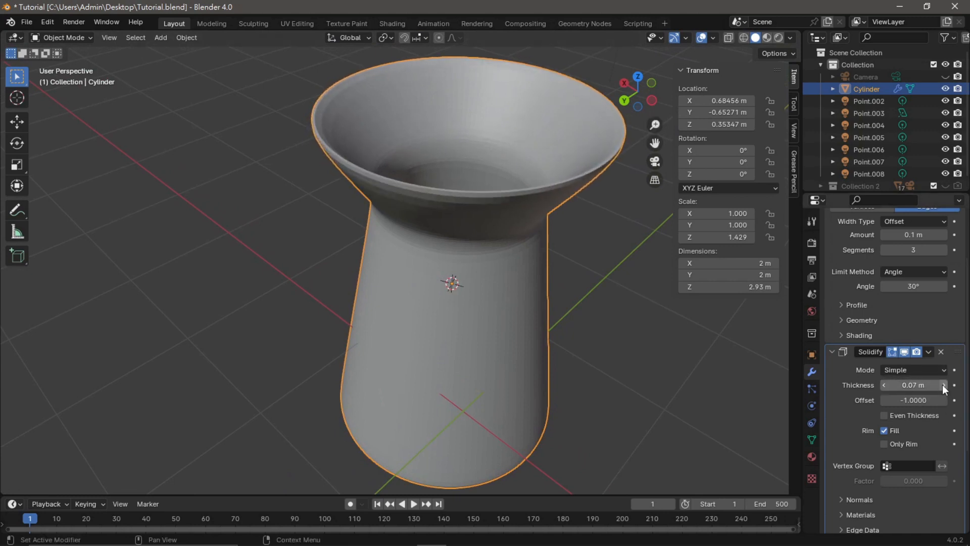
# - Set the Bevel modifier's segments to 4 and the Subdivision Surface modifier's viewport level to 3
pyautogui.moveTo(640, 95); pyautogui.dragTo(618, 84)
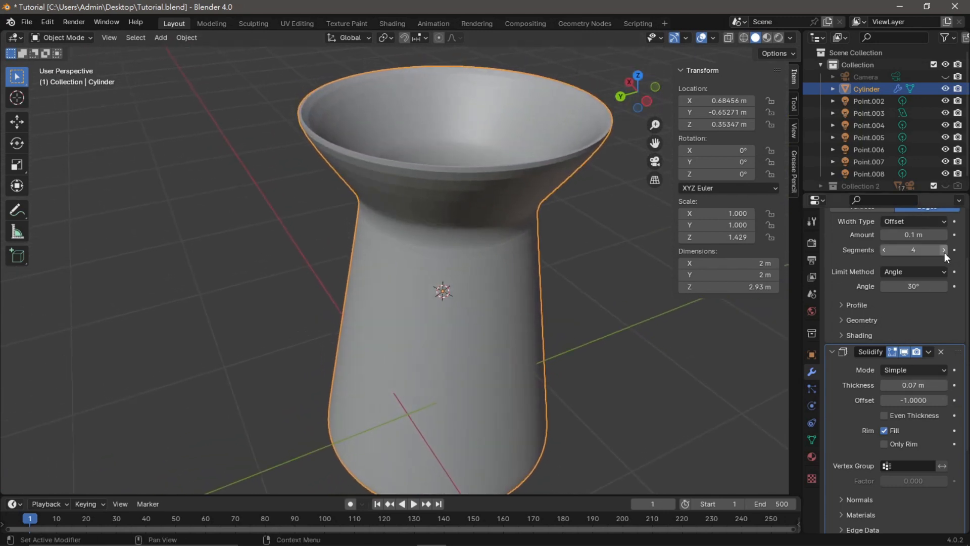
pyautogui.scroll(-5, 927, 371)
pyautogui.scroll(-1, 922, 449)
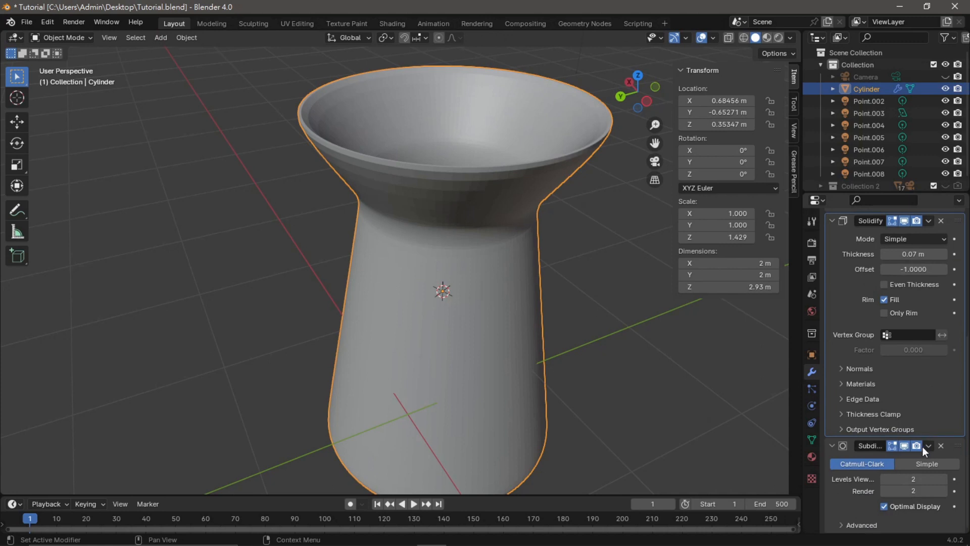
pyautogui.click(943, 478)
# - Apply Shade Smooth to the vase
pyautogui.moveTo(628, 94); pyautogui.dragTo(564, 138)
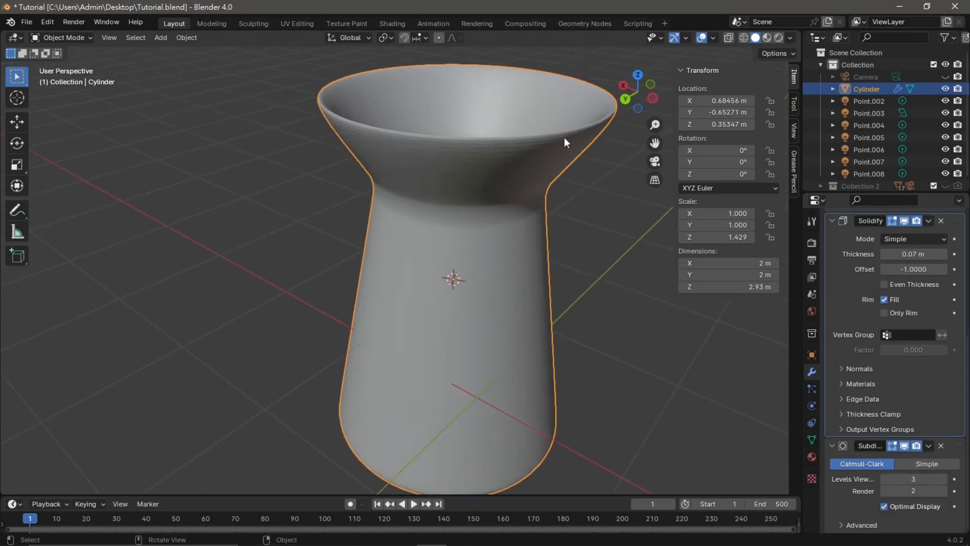
pyautogui.rightClick(499, 165)
pyautogui.click(499, 166)
# - Increase the Solidify modifier's thickness to 0.11 m for a thicker vase wall
pyautogui.moveTo(620, 105); pyautogui.dragTo(591, 182)
pyautogui.moveTo(631, 96); pyautogui.dragTo(601, 268)
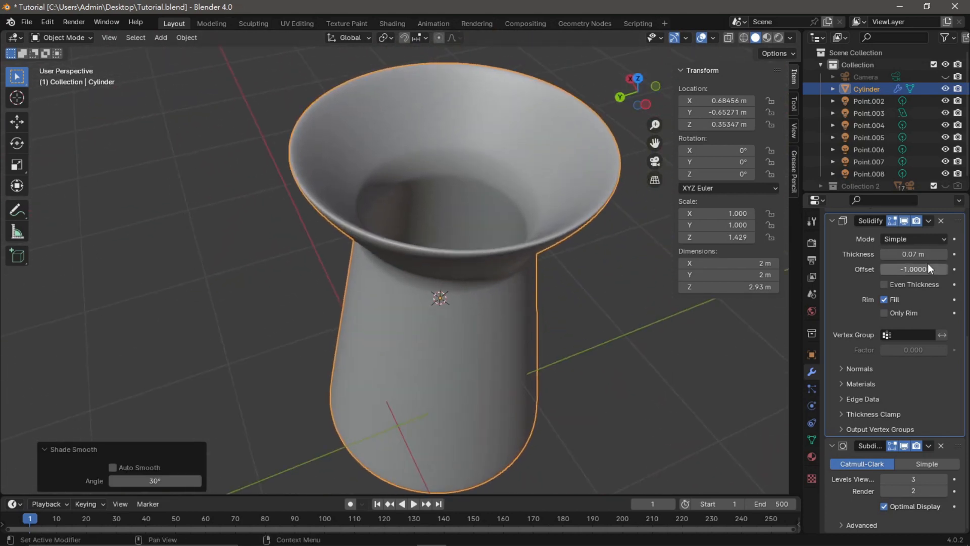
pyautogui.click(944, 253)
pyautogui.click(944, 254)
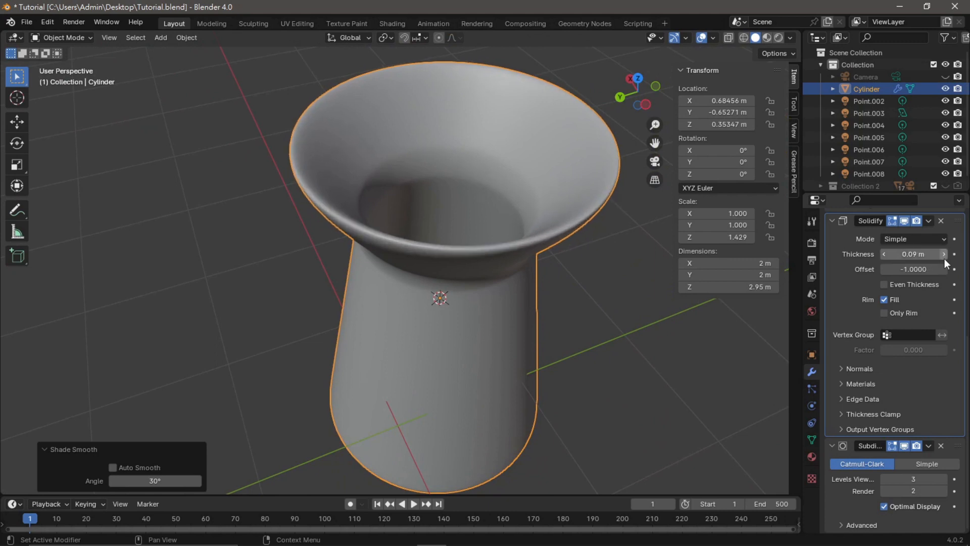
pyautogui.moveTo(637, 91); pyautogui.dragTo(557, 93)
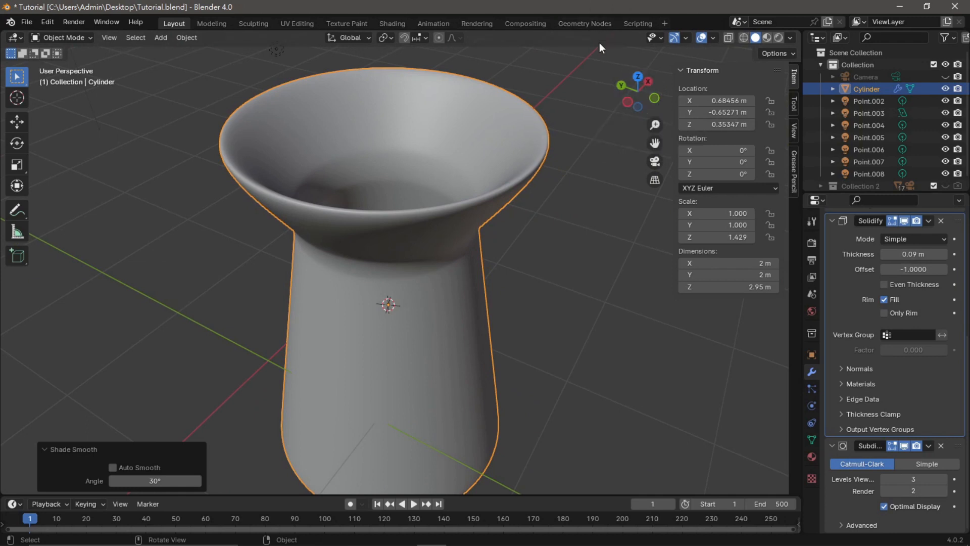
pyautogui.moveTo(625, 68); pyautogui.dragTo(624, 57)
pyautogui.moveTo(249, 165); pyautogui.dragTo(46, 106)
pyautogui.moveTo(631, 93); pyautogui.dragTo(651, 70)
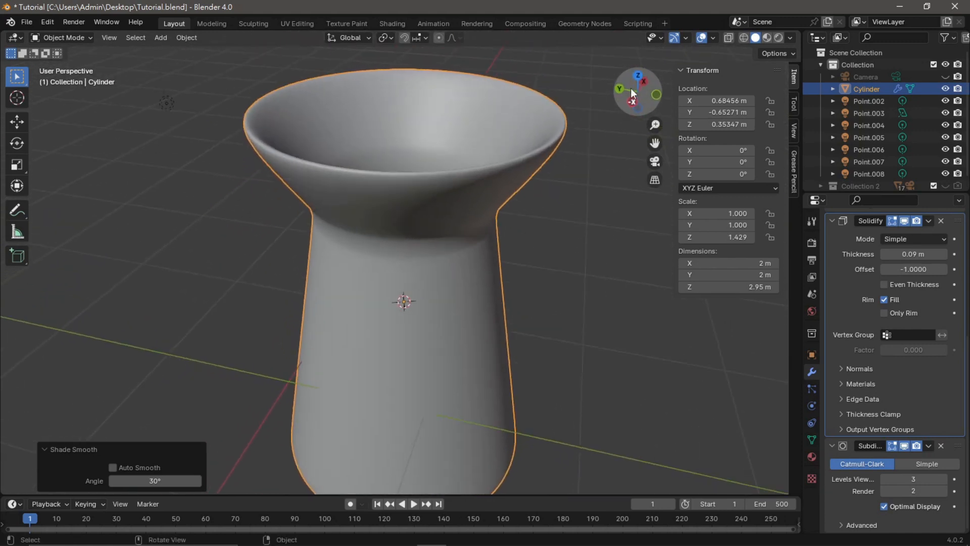
pyautogui.click(943, 254)
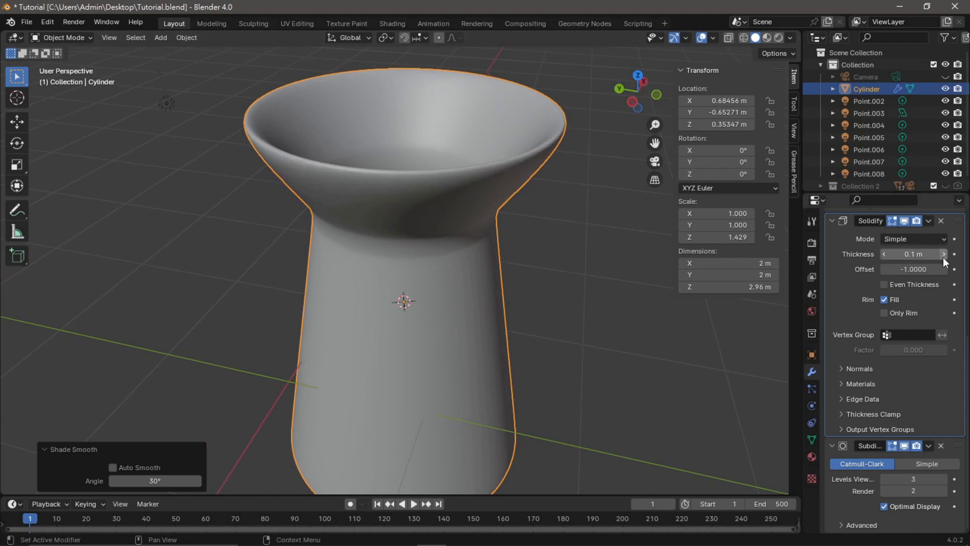
pyautogui.click(942, 254)
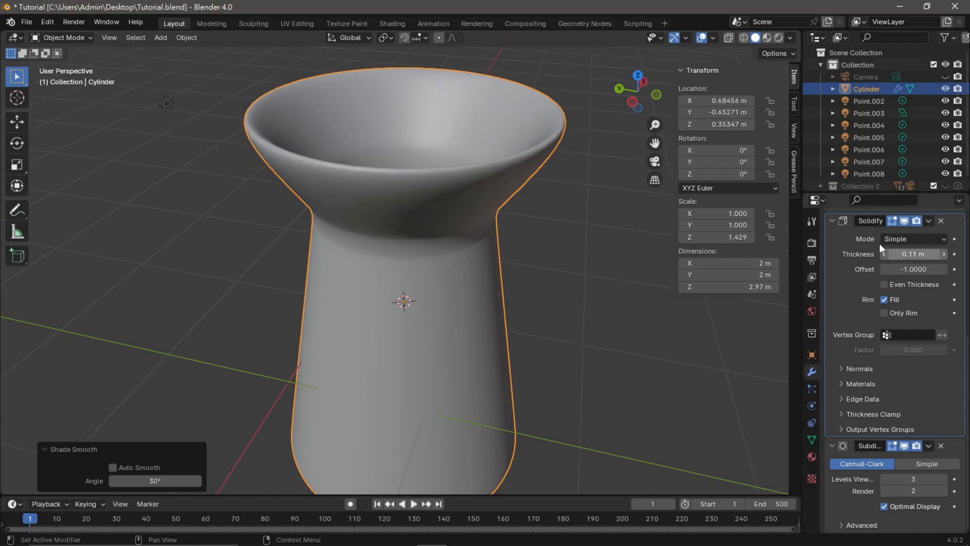
# - Switch to the Shading workspace and show the vase in Rendered viewport shading
pyautogui.moveTo(637, 92)
pyautogui.mouseDown()
pyautogui.moveTo(637, 158)
pyautogui.moveTo(643, 3)
pyautogui.moveTo(653, 93)
pyautogui.moveTo(645, 115)
pyautogui.moveTo(644, 58)
pyautogui.moveTo(696, 32)
pyautogui.moveTo(707, 3)
pyautogui.moveTo(630, 91)
pyautogui.mouseUp()
pyautogui.scroll(-4, 578, 133)
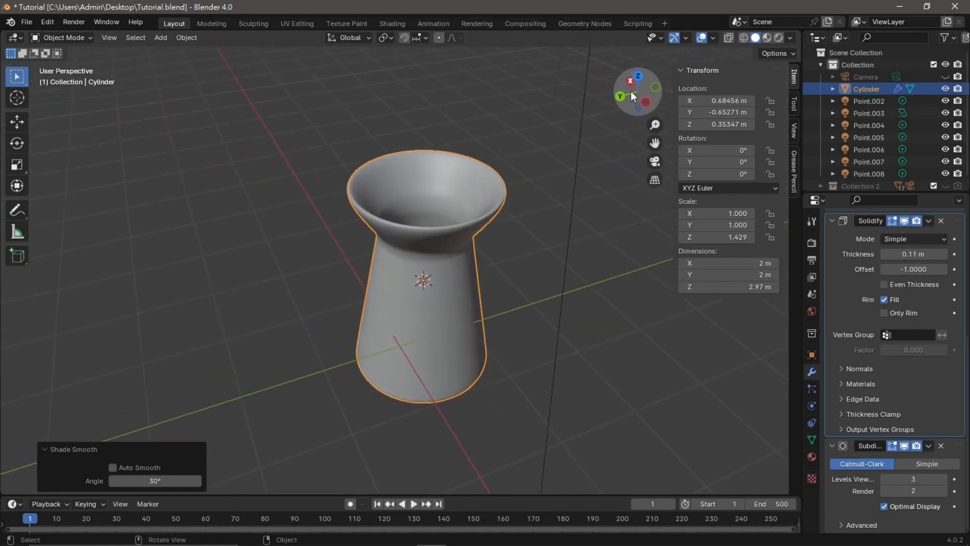
pyautogui.click(393, 23)
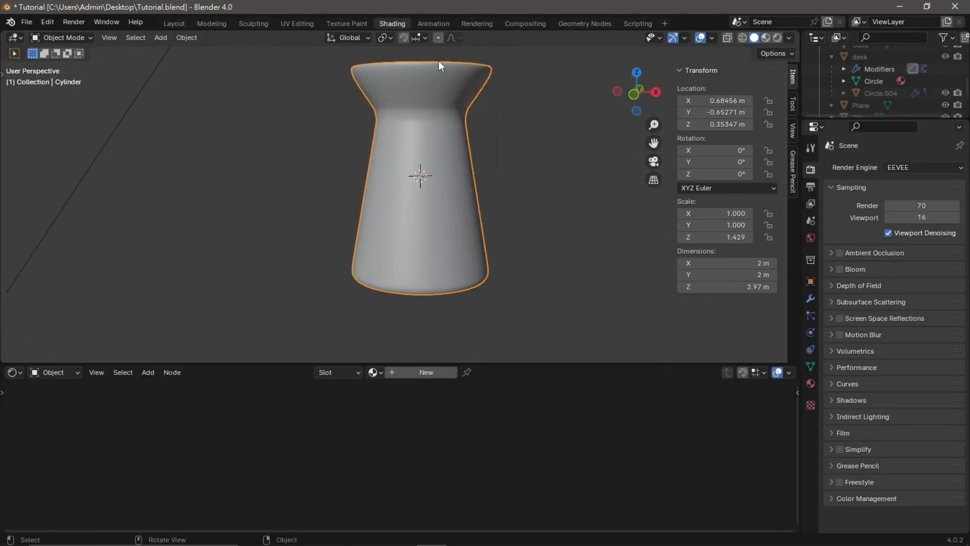
pyautogui.moveTo(636, 91)
pyautogui.mouseDown()
pyautogui.moveTo(640, 114)
pyautogui.moveTo(619, 93)
pyautogui.mouseUp()
pyautogui.click(774, 39)
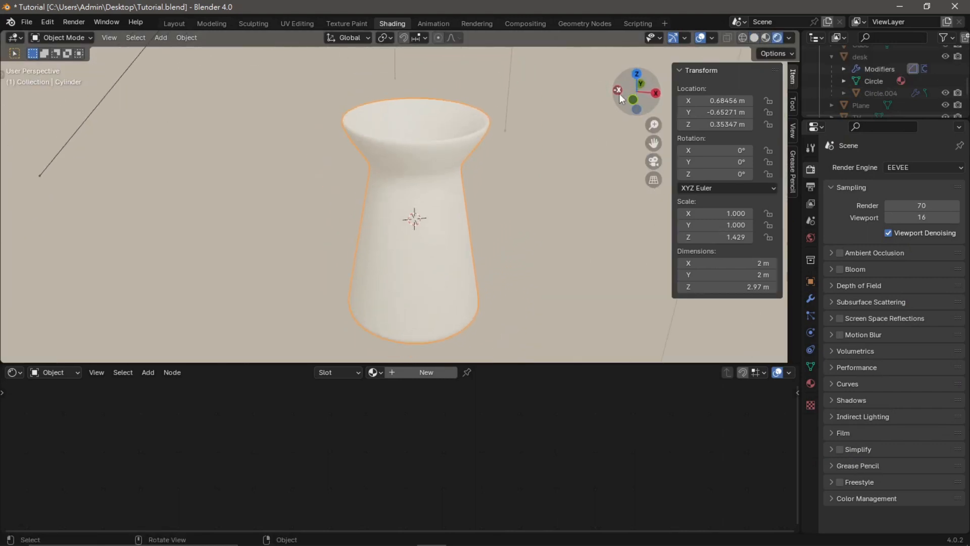
# - Create a new material for the vase and set its base color to a salmon red
pyautogui.click(392, 374)
pyautogui.click(472, 436)
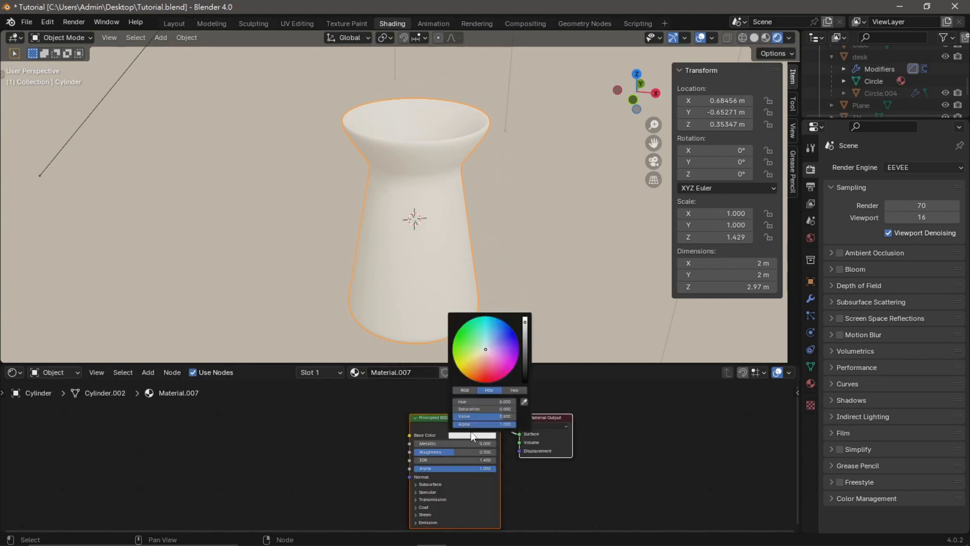
pyautogui.moveTo(488, 352); pyautogui.dragTo(487, 358)
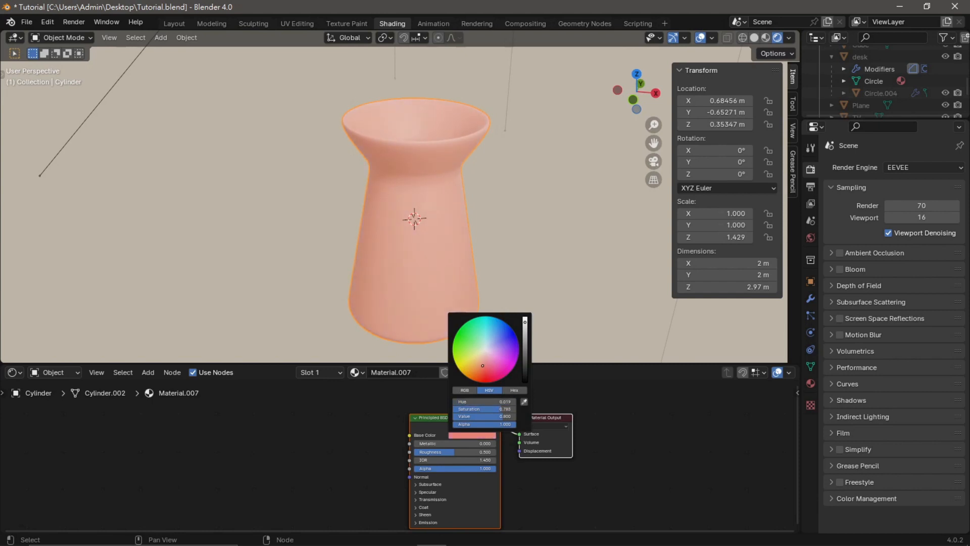
pyautogui.moveTo(482, 365); pyautogui.dragTo(483, 371)
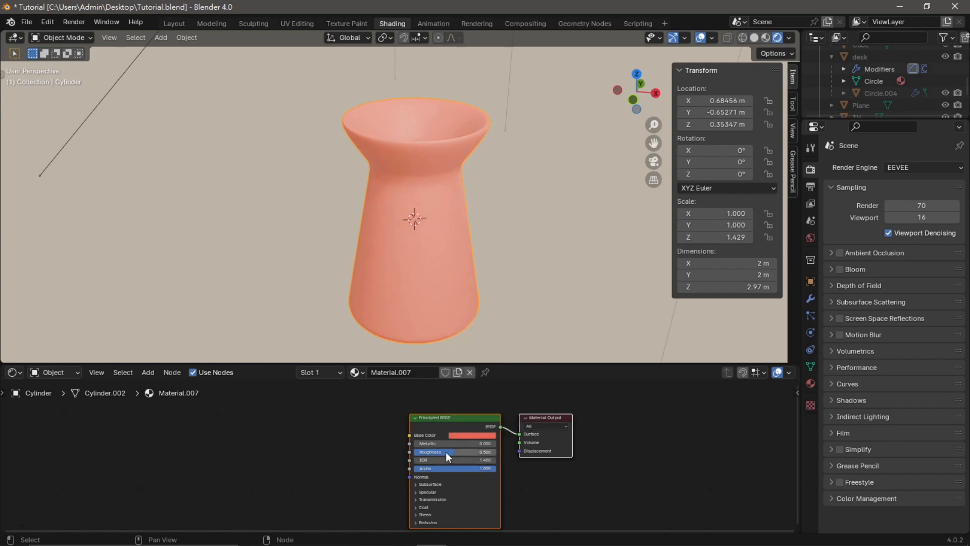
# - Make the vase material glossier by setting its roughness to about 0.16 and its metallic value to about 0.3
pyautogui.moveTo(445, 451); pyautogui.dragTo(430, 452)
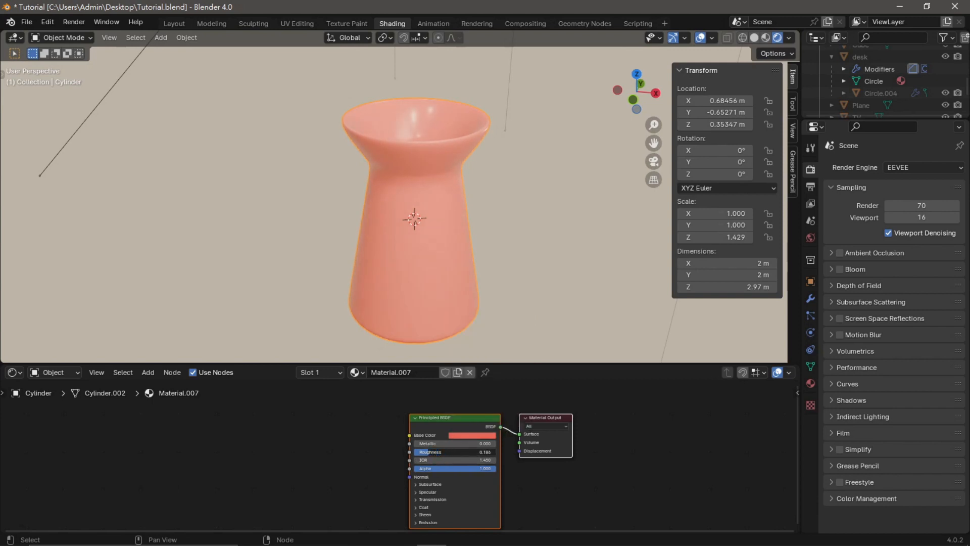
pyautogui.scroll(1, 453, 291)
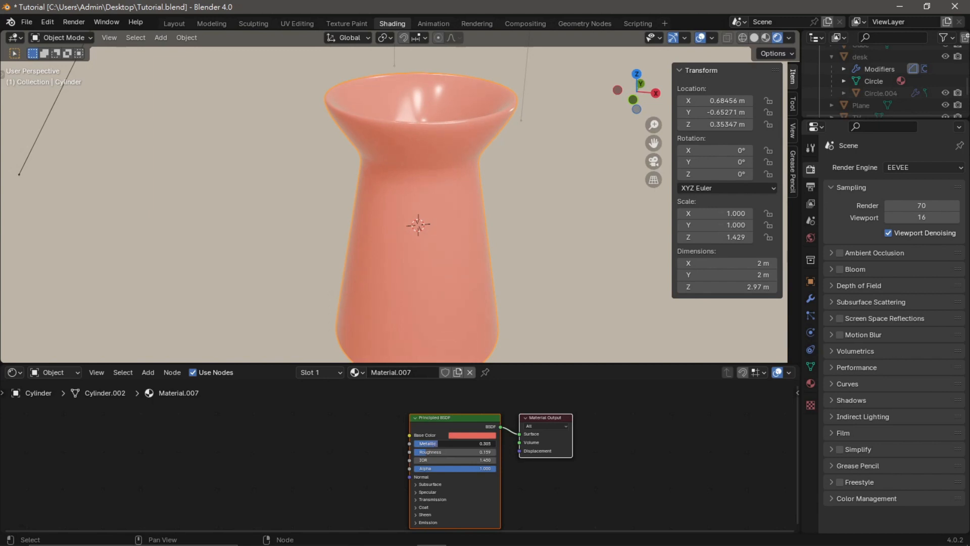
pyautogui.moveTo(636, 91); pyautogui.dragTo(613, 93)
pyautogui.scroll(-1, 531, 132)
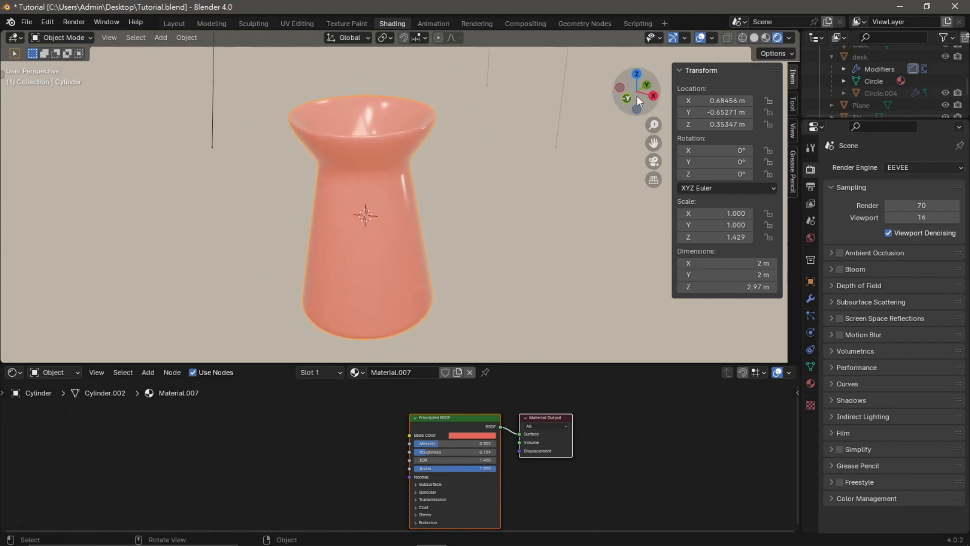
# - Switch the render engine to Cycles and check the rendered vase interior from above
pyautogui.click(899, 168)
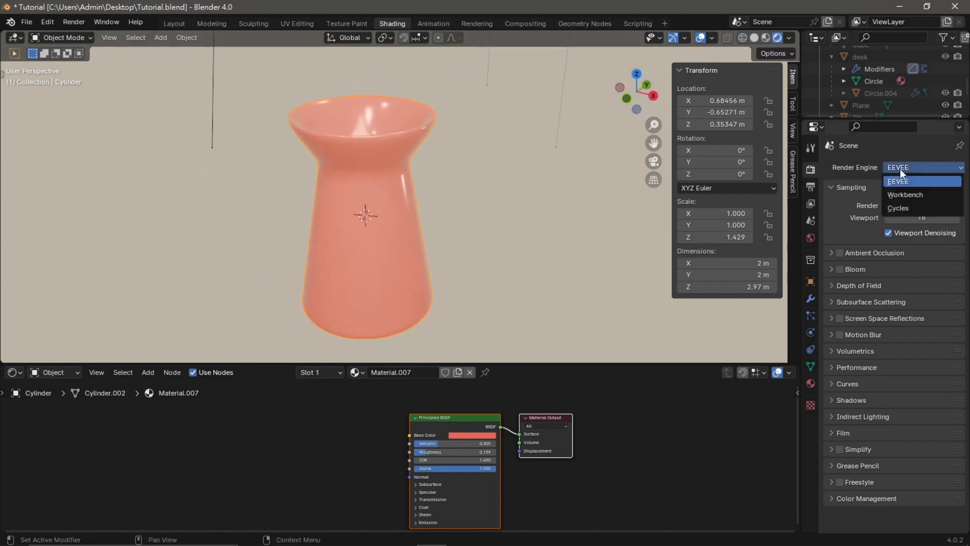
pyautogui.click(895, 207)
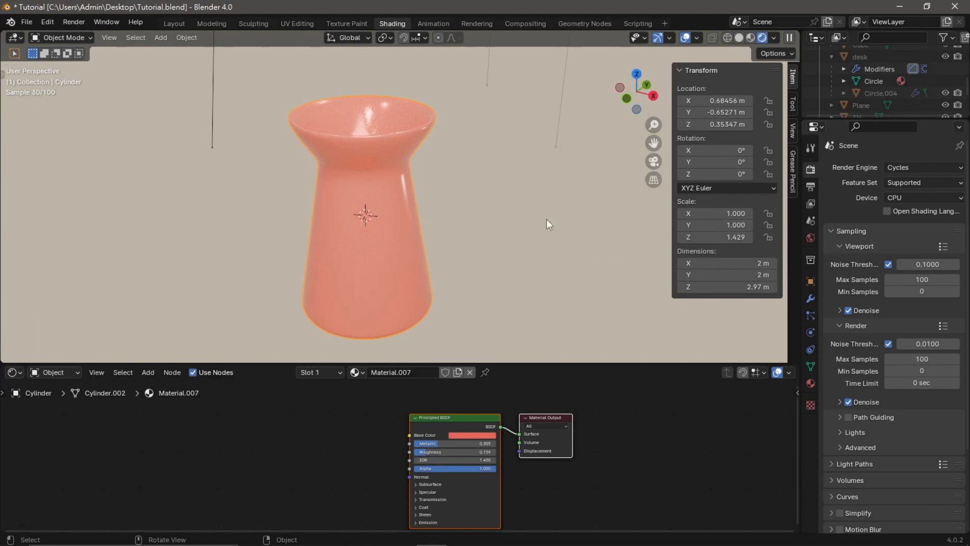
pyautogui.moveTo(623, 95); pyautogui.dragTo(596, 188)
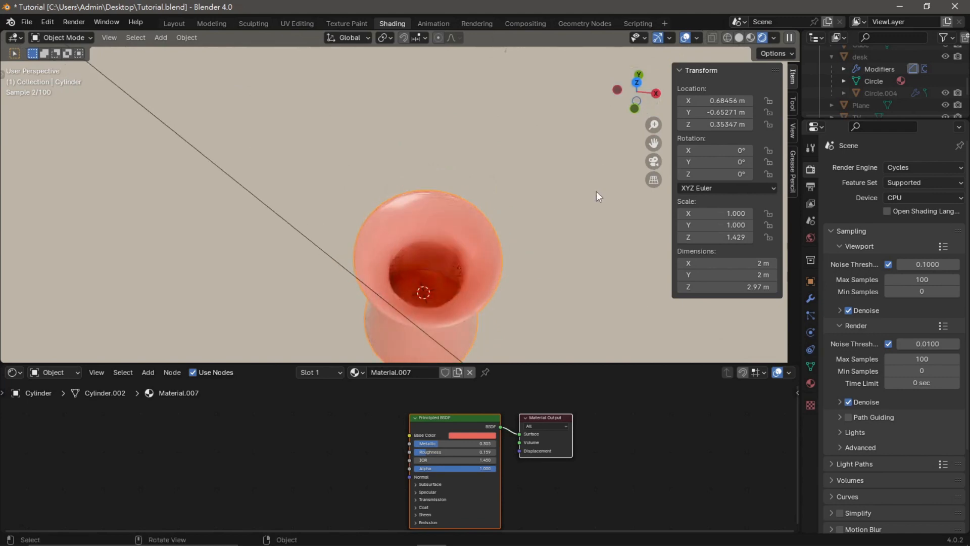